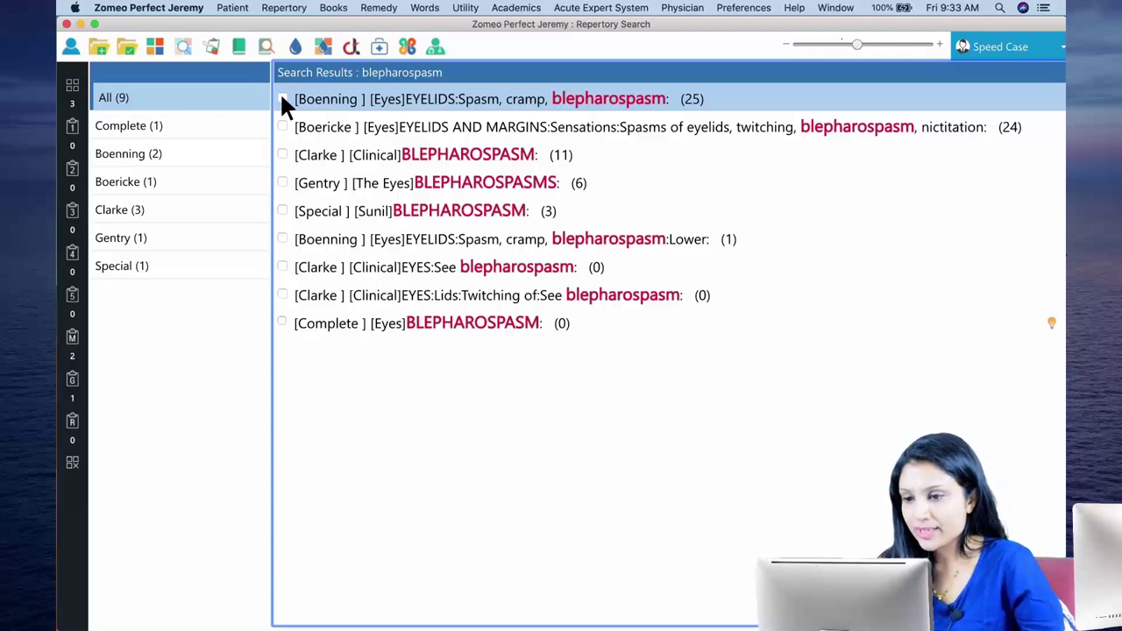
Add the Boenning rubric "EYELIDS: Spasm, cramp, blepharospasm" to the case and sort its repertorisation chart by symptoms covered
{"action": "left_click", "coordinate": [282, 99]}
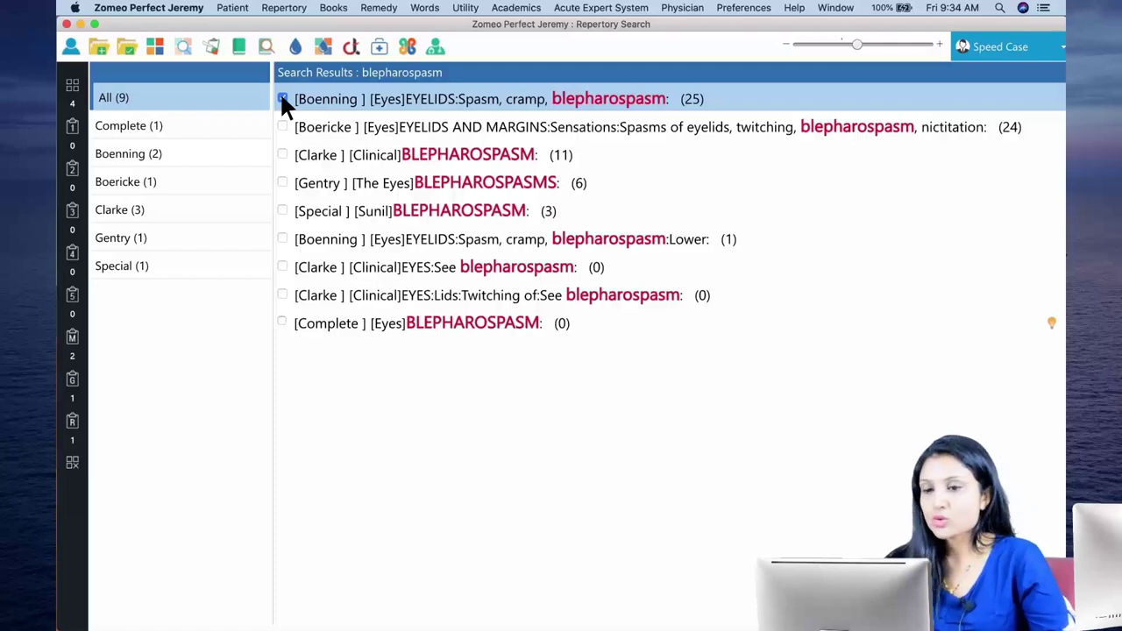
{"action": "left_click", "coordinate": [85, 104]}
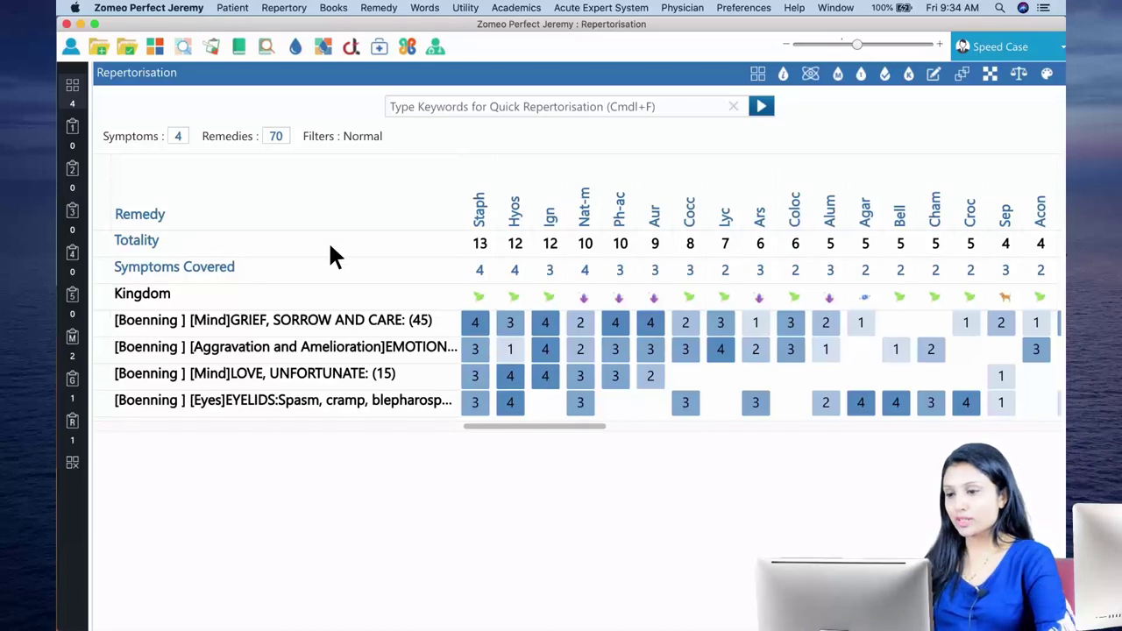
{"action": "key", "text": "super+f"}
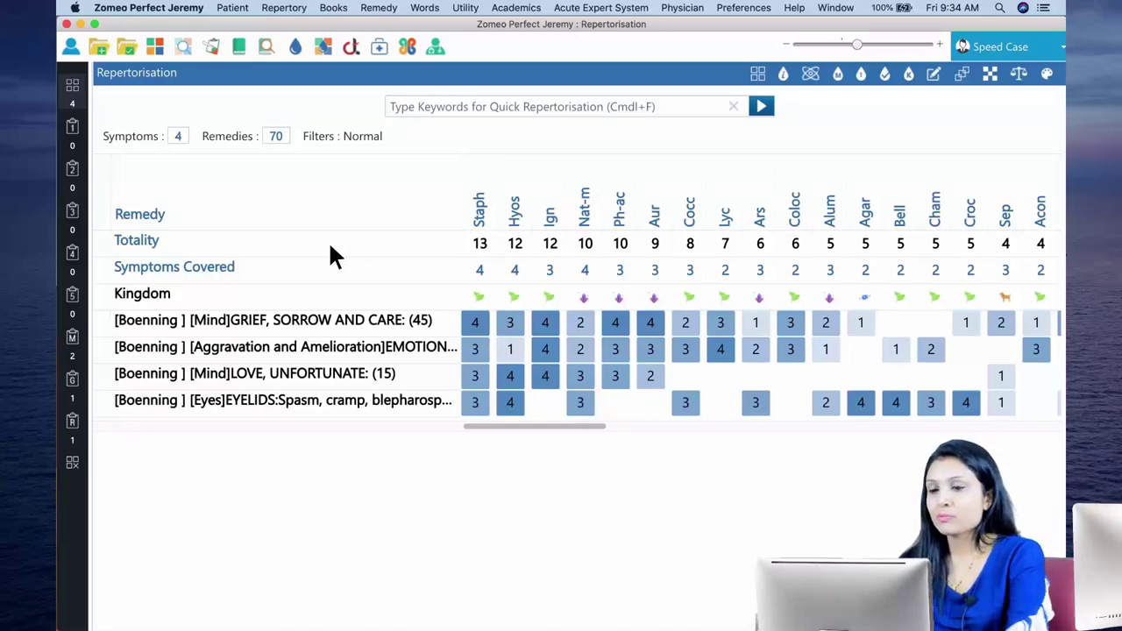
{"action": "left_click", "coordinate": [283, 271]}
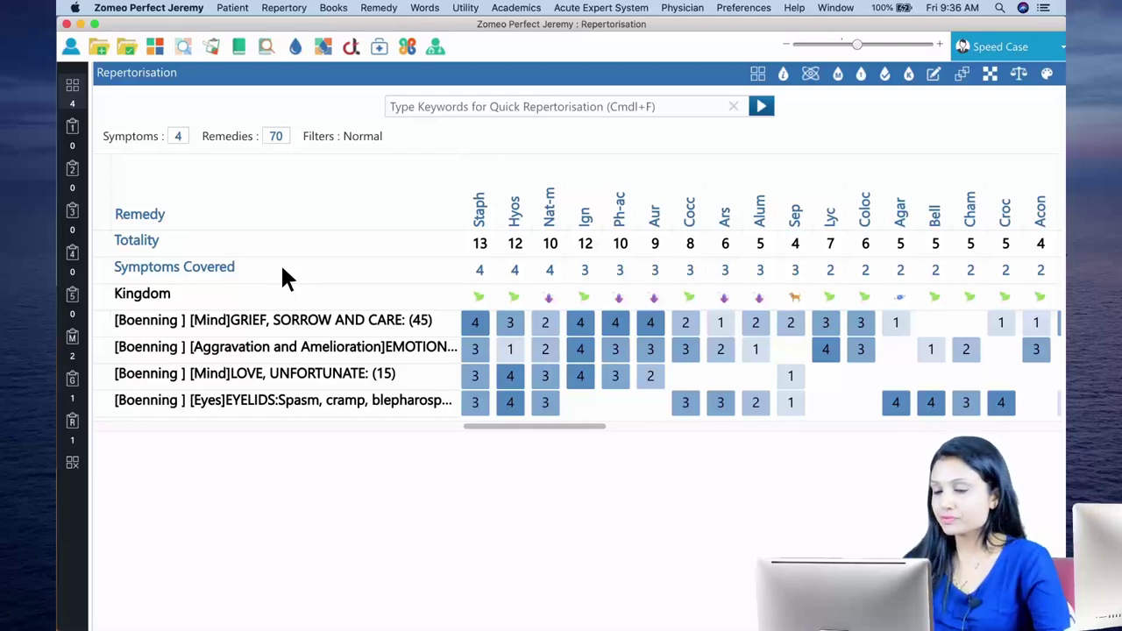
Clear all recorded symptoms from the case to leave an empty repertorisation chart
{"action": "left_click", "coordinate": [78, 473]}
{"action": "left_click", "coordinate": [534, 359]}
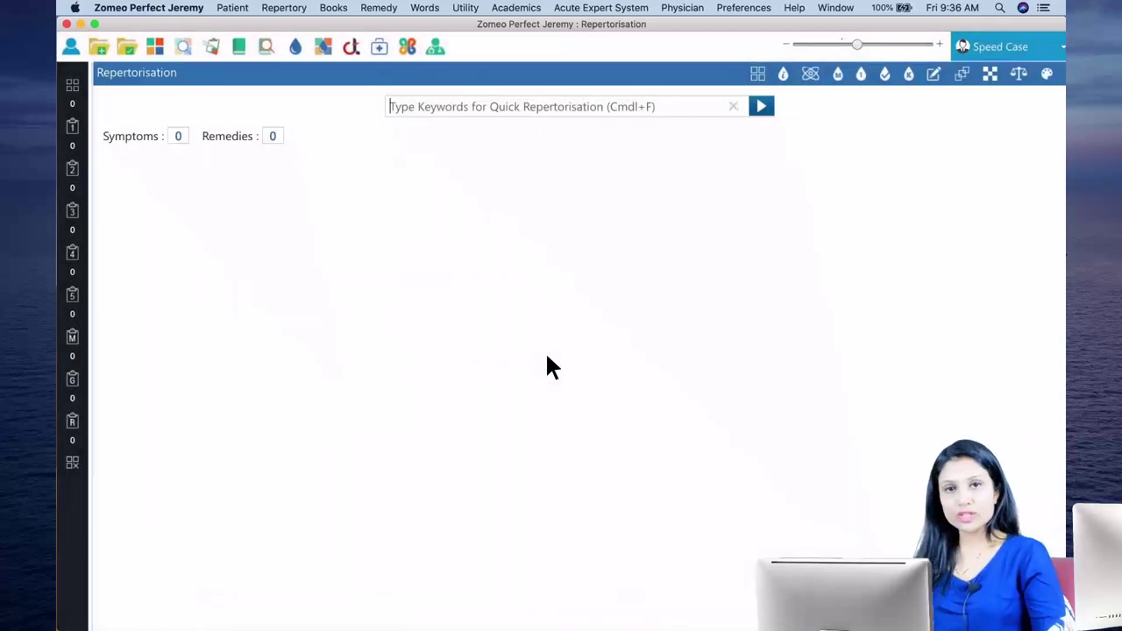
{"action": "key", "text": "super+f"}
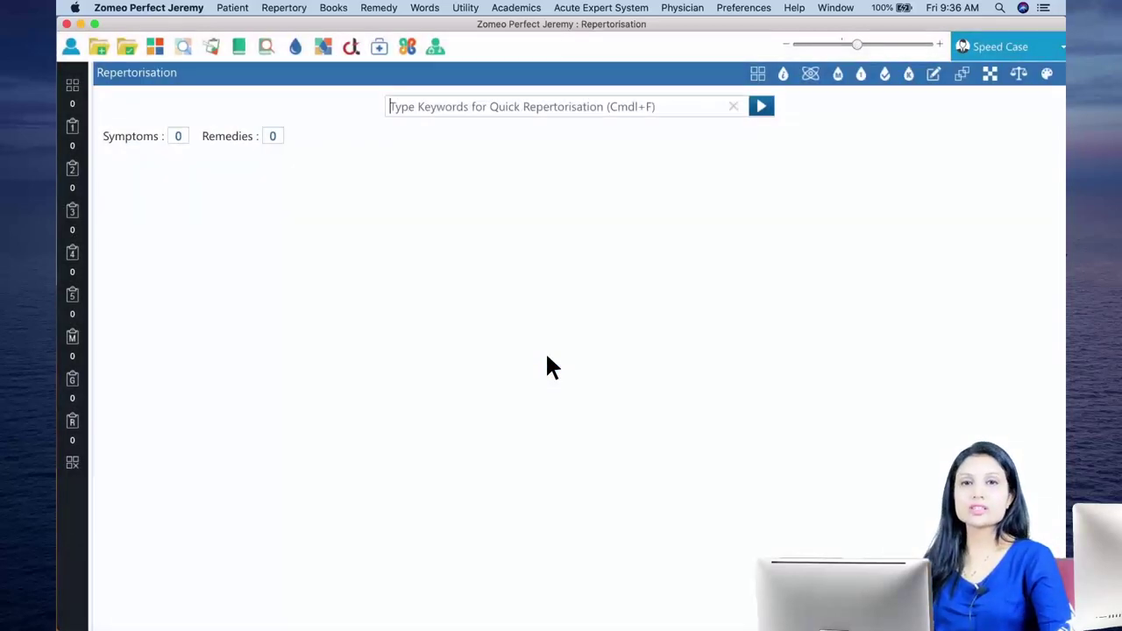
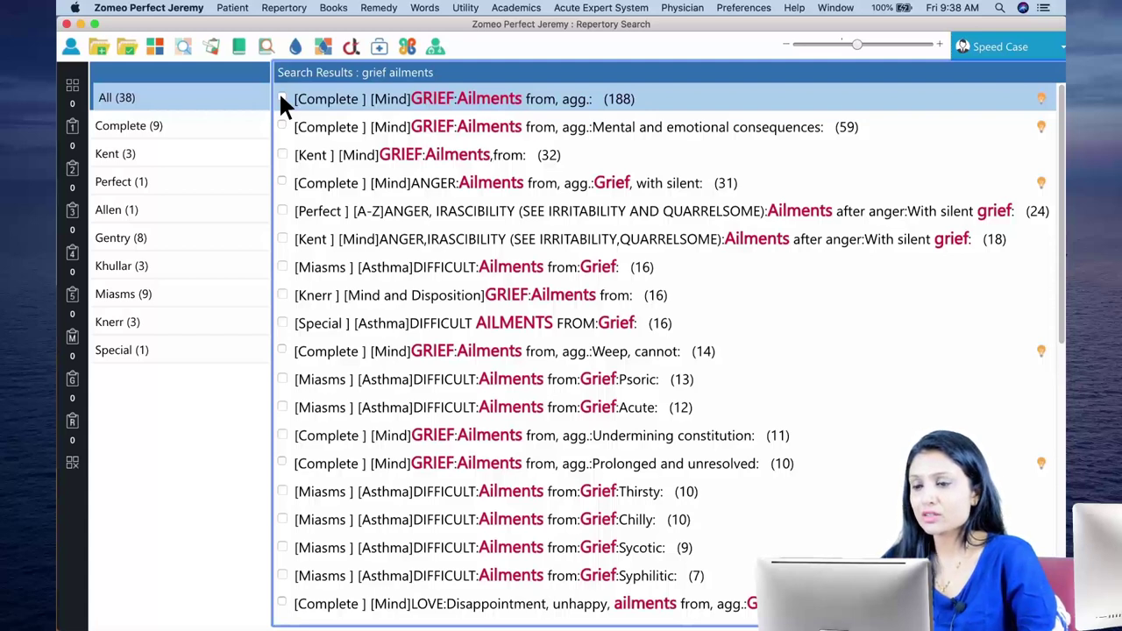
Add the Complete rubric "GRIEF: Ailments from, agg.", then search for "deception" and add "DISAPPOINTMENT, DECEPTION AGG., AILMENTS FROM"
{"action": "left_click", "coordinate": [282, 99]}
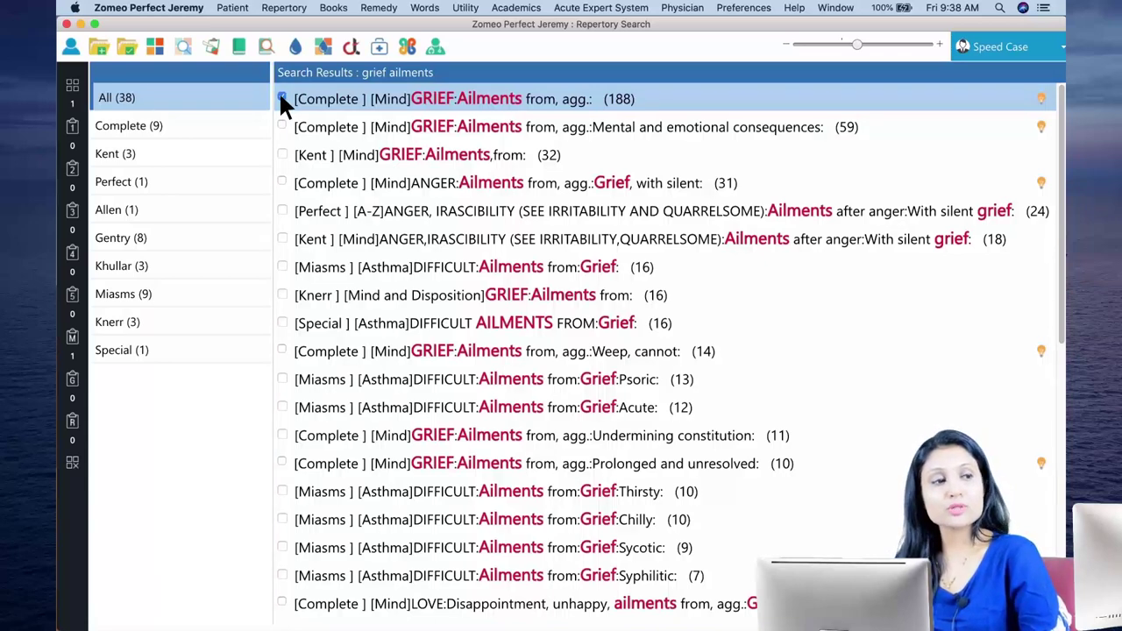
{"action": "key", "text": "super+s"}
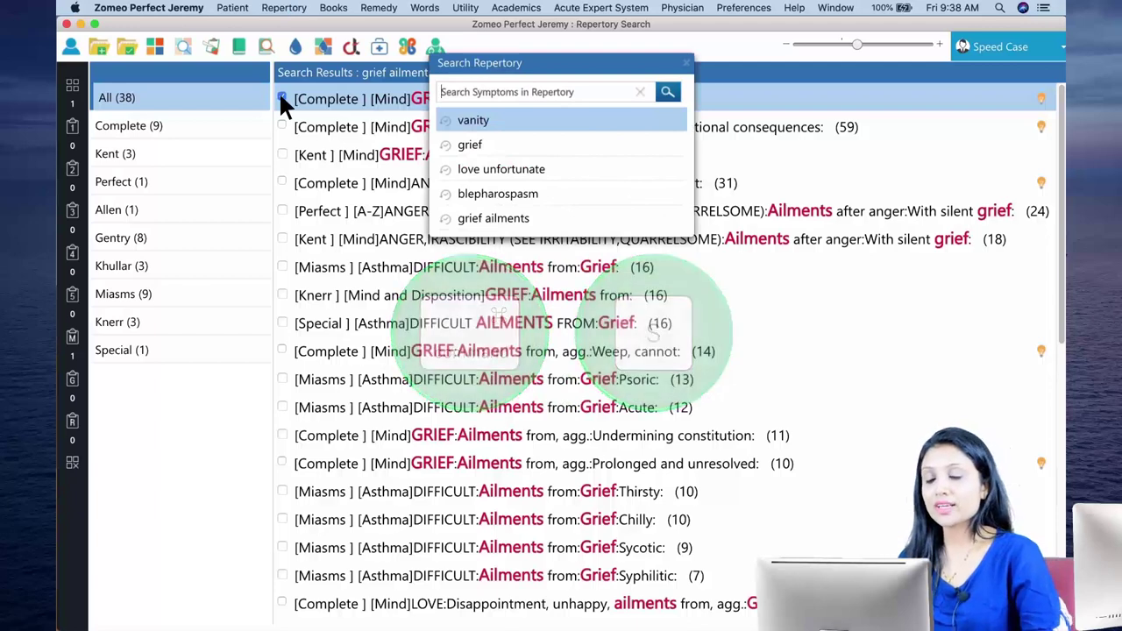
{"action": "type", "text": "deception"}
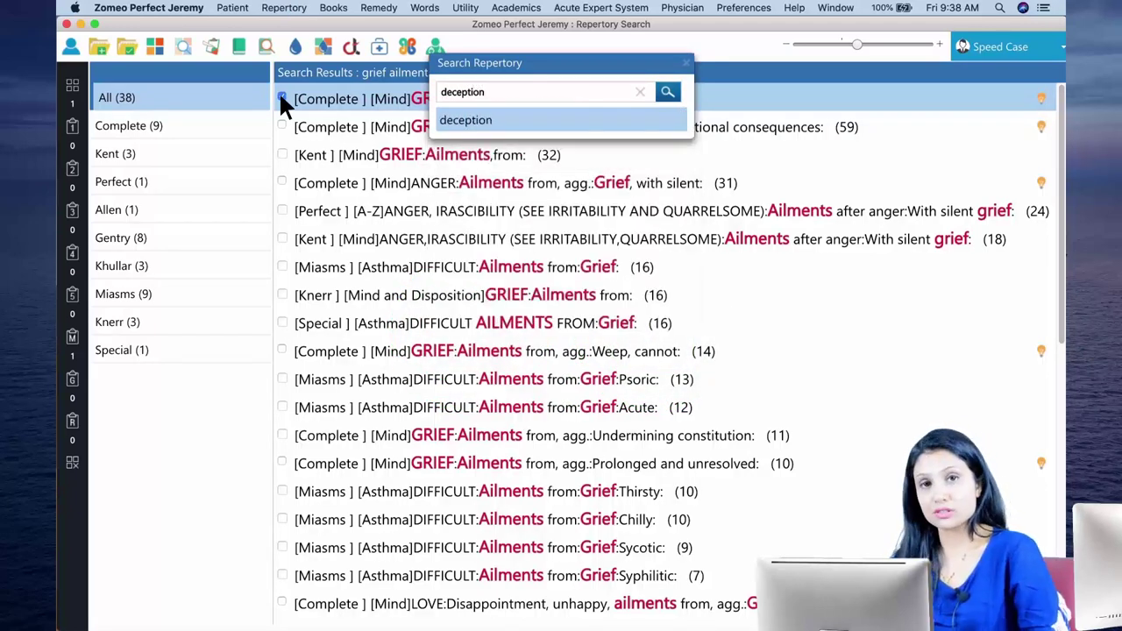
{"action": "key", "text": "Return"}
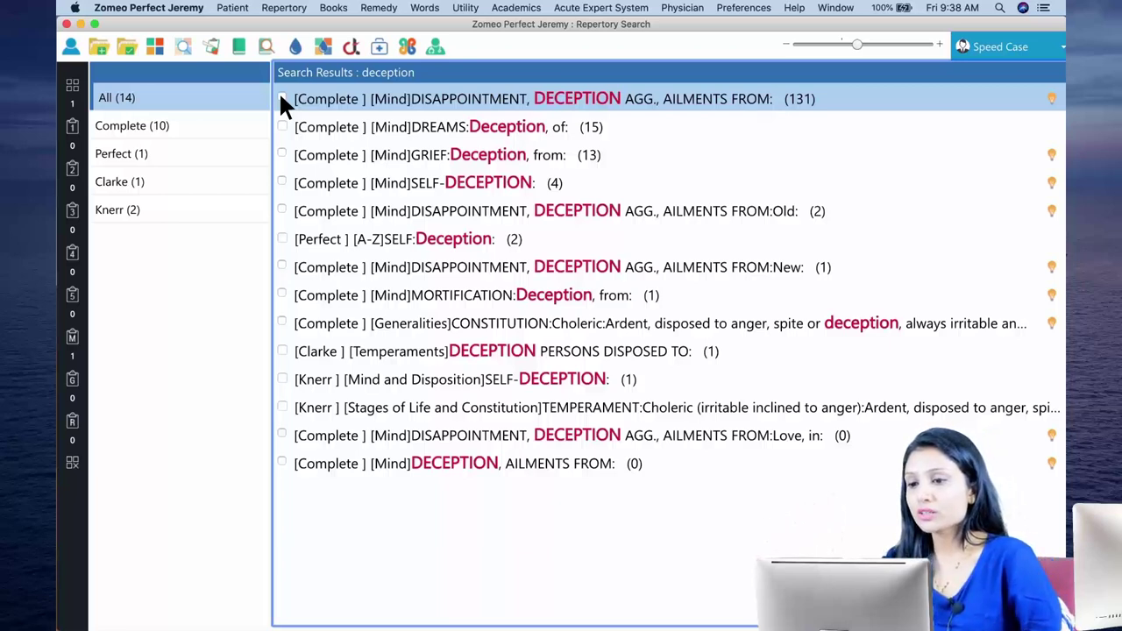
{"action": "left_click", "coordinate": [282, 99]}
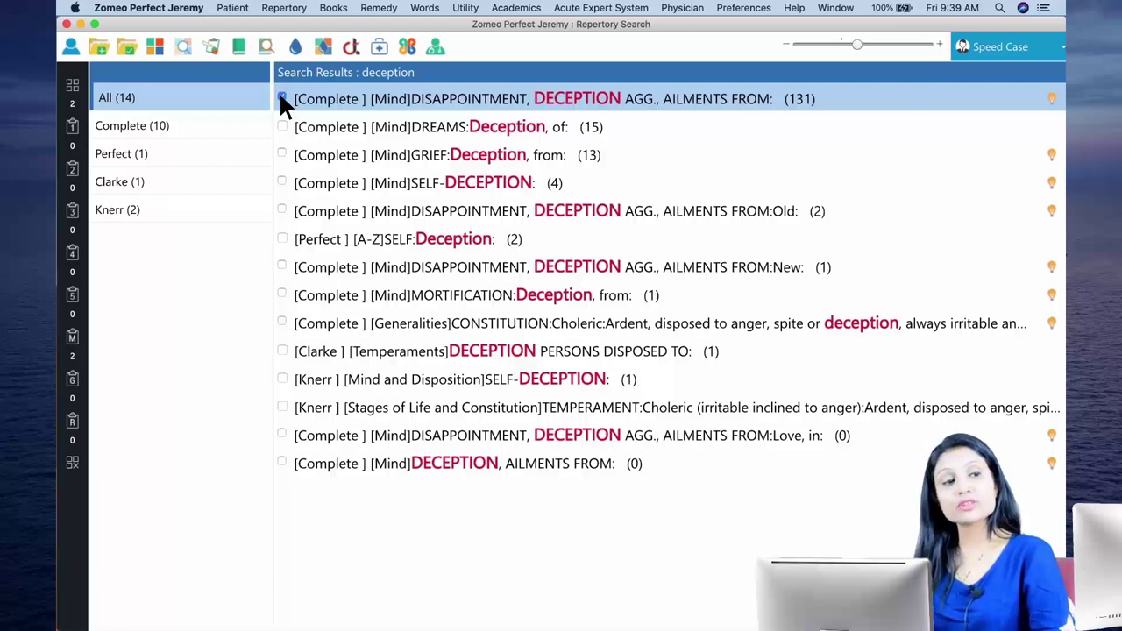
Search the repertory for "love disappointment" and add the Complete rubric "LOVE: Disappointment, unhappy, ailments from, agg."
{"action": "key", "text": "super+s"}
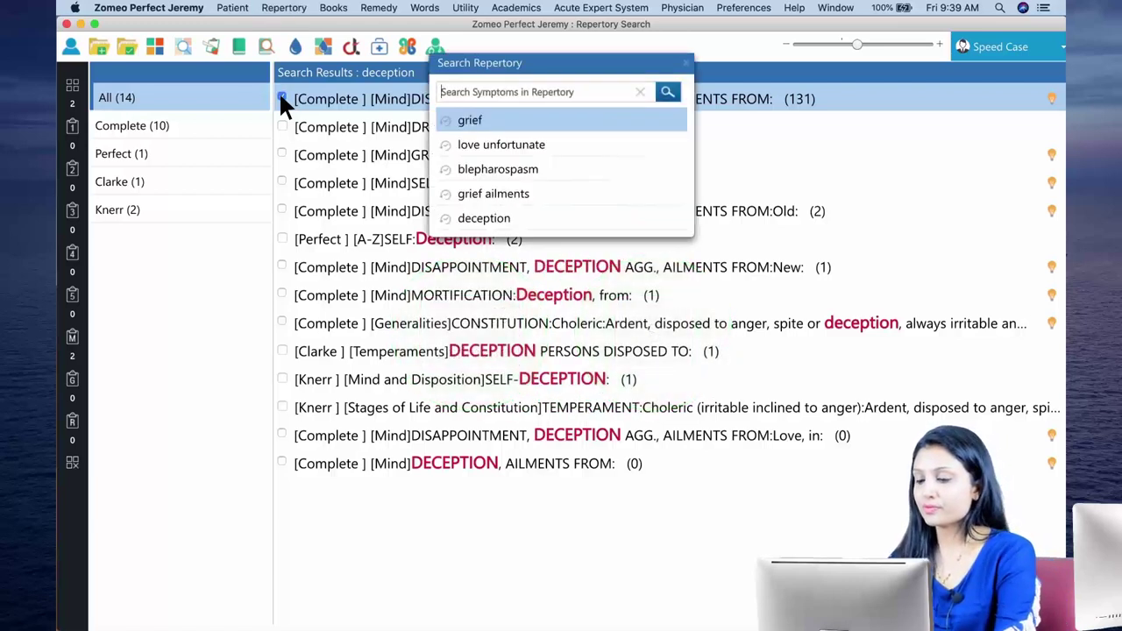
{"action": "type", "text": "love disapoo"}
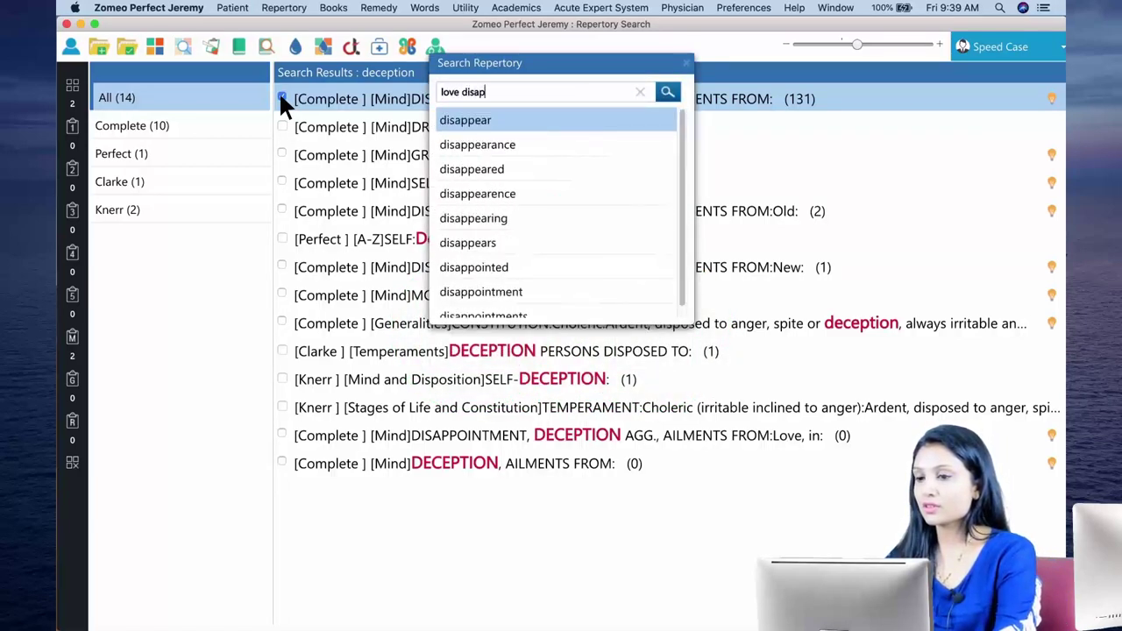
{"action": "key", "text": "BackSpace"}
{"action": "key", "text": "BackSpace"}
{"action": "type", "text": "pointment"}
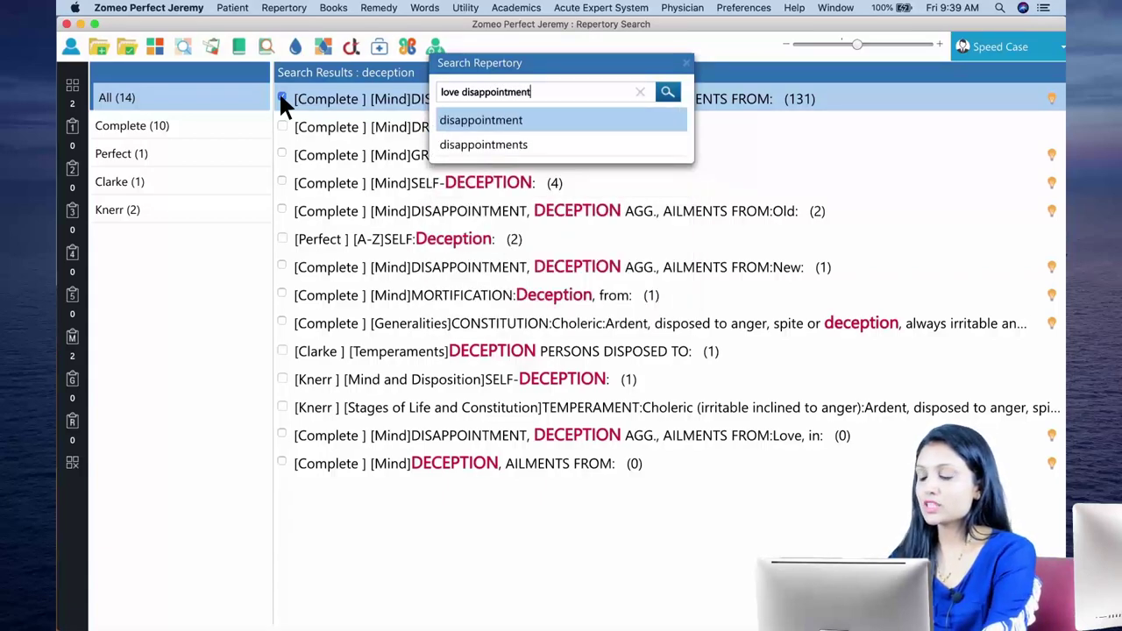
{"action": "key", "text": "Return"}
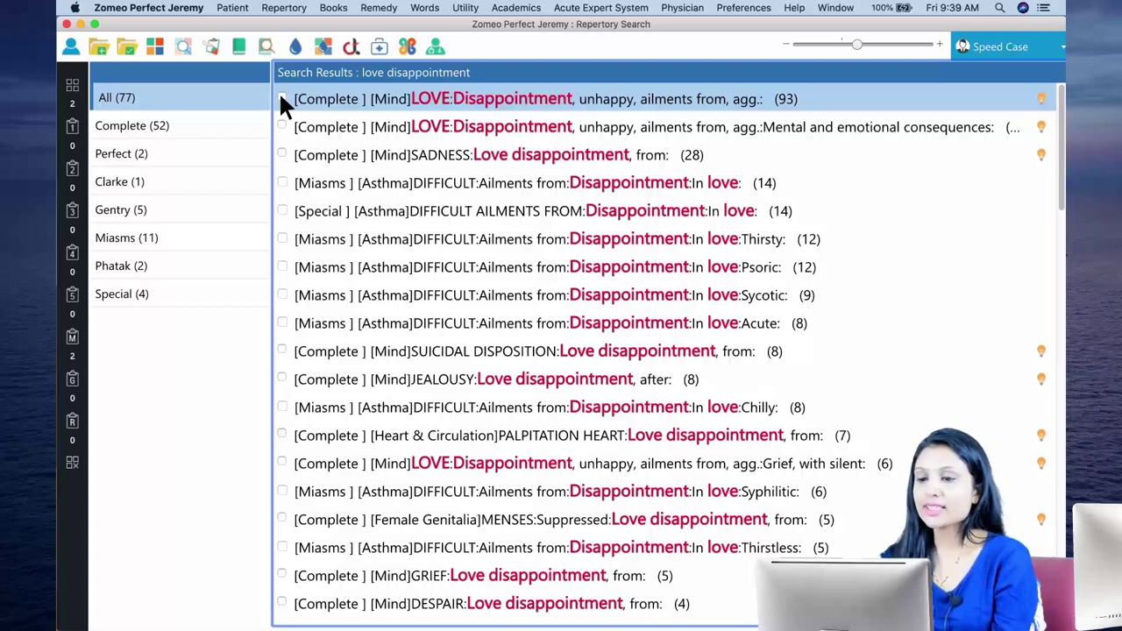
{"action": "left_click", "coordinate": [281, 98]}
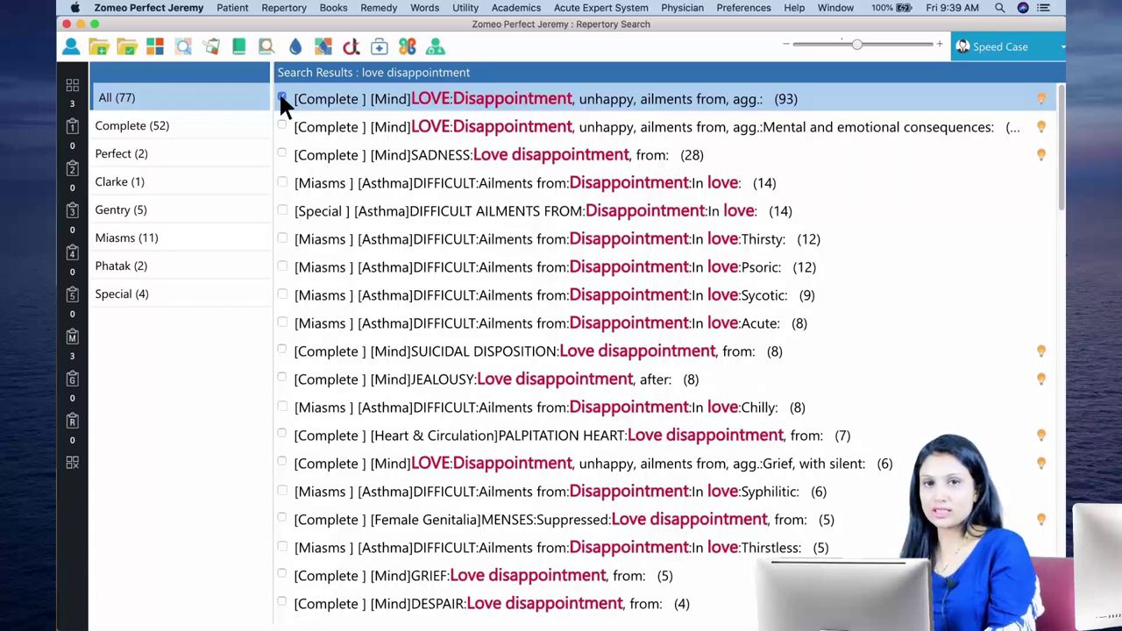
Examine the full remedy list of the "LOVE: Disappointment, unhappy, ailments from, agg." rubric and close it
{"action": "double_click", "coordinate": [318, 100]}
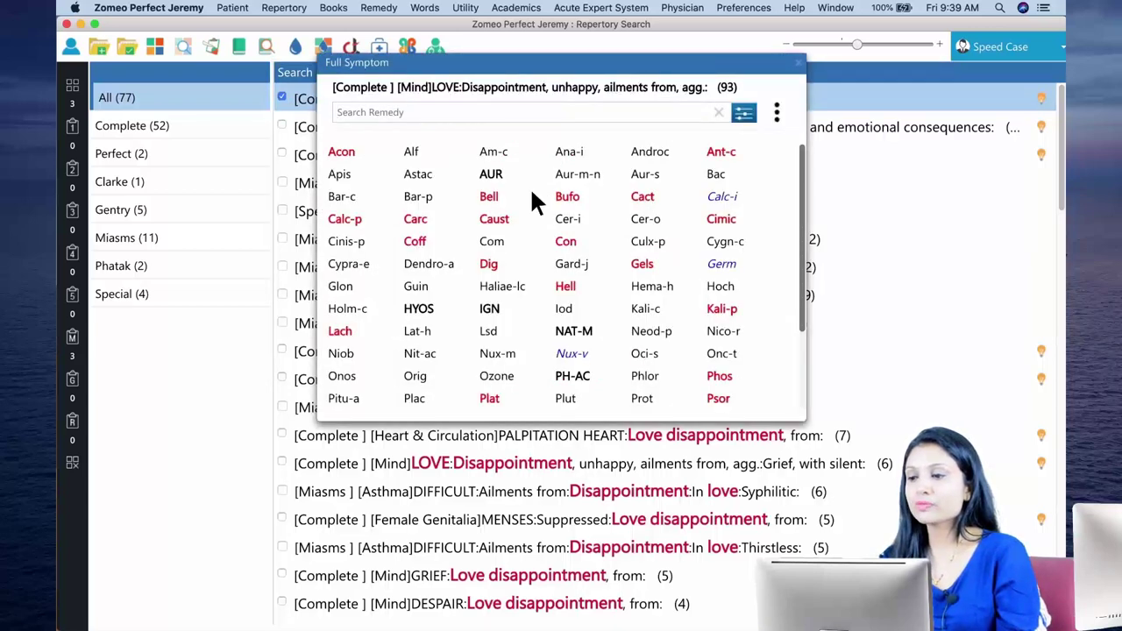
{"action": "scroll", "coordinate": [530, 188], "scroll_direction": "down", "scroll_amount": 3}
{"action": "scroll", "coordinate": [536, 202], "scroll_direction": "down", "scroll_amount": 1}
{"action": "scroll", "coordinate": [530, 188], "scroll_direction": "up", "scroll_amount": 1}
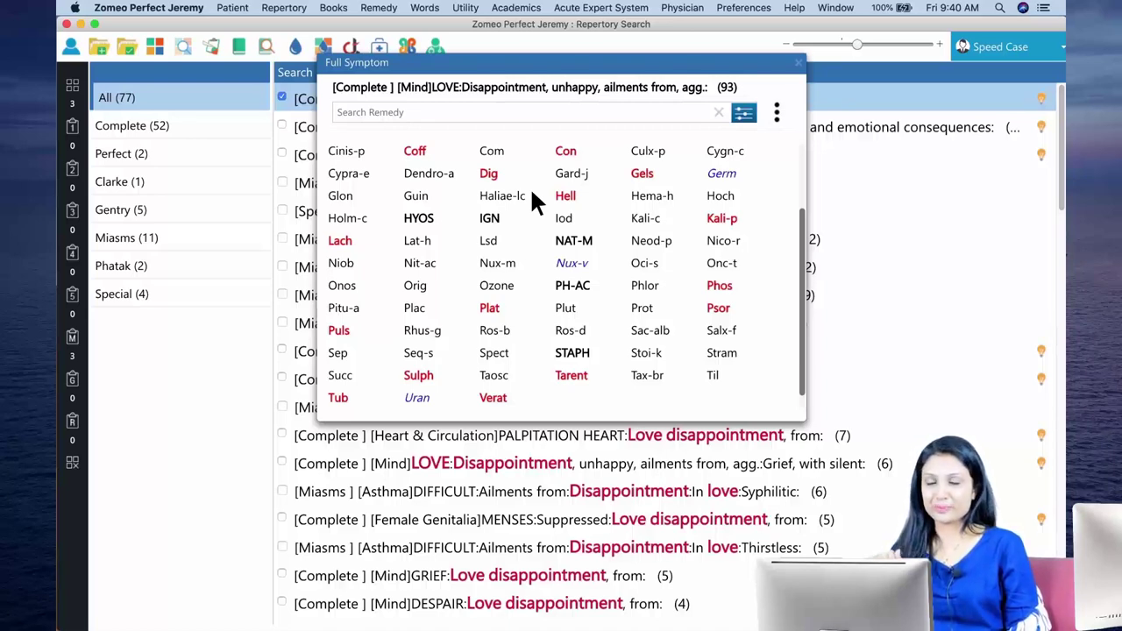
{"action": "left_click", "coordinate": [797, 62]}
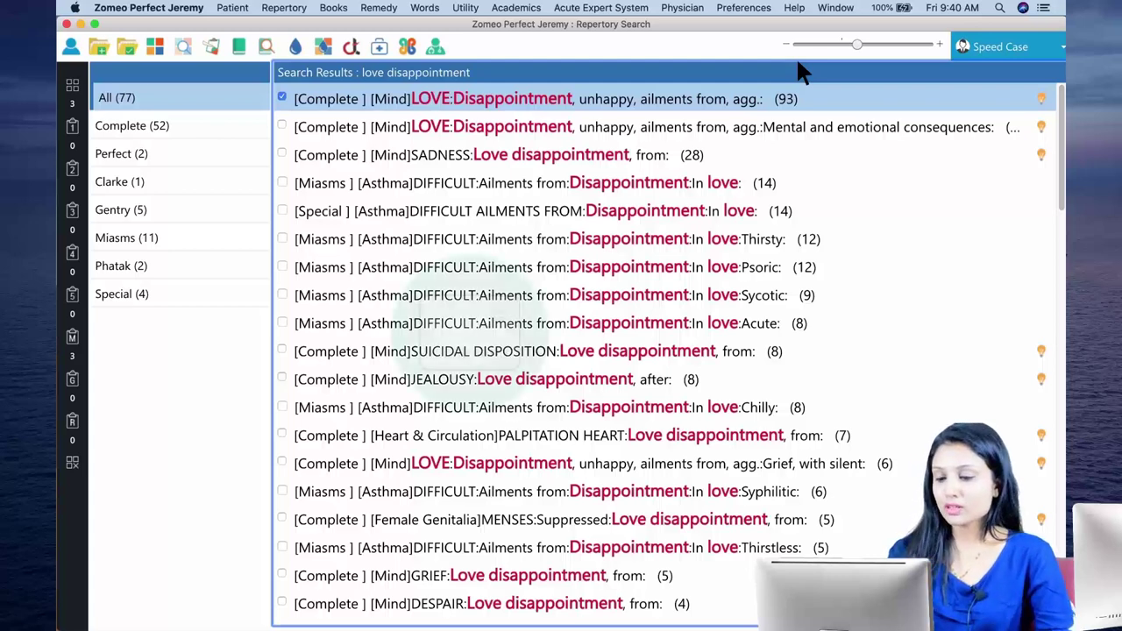
Search the repertory for "anger suppressed" and add the Complete rubric "ANGER: Ailments from, agg.: Suppressed"
{"action": "key", "text": "super+s"}
{"action": "type", "text": "an"}
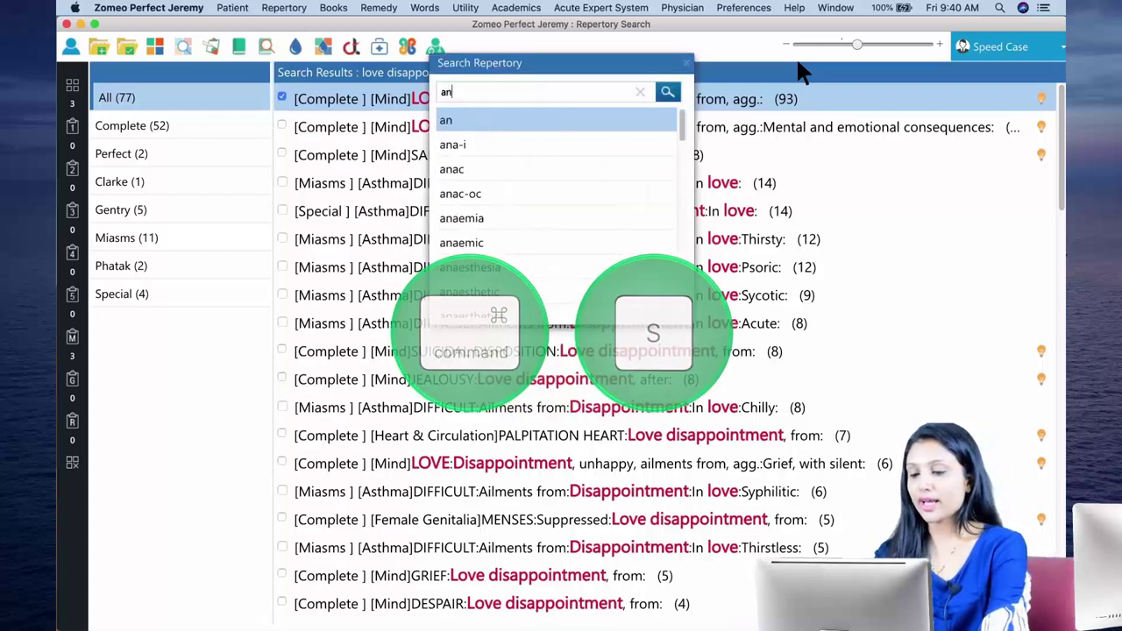
{"action": "type", "text": "ger suppressed"}
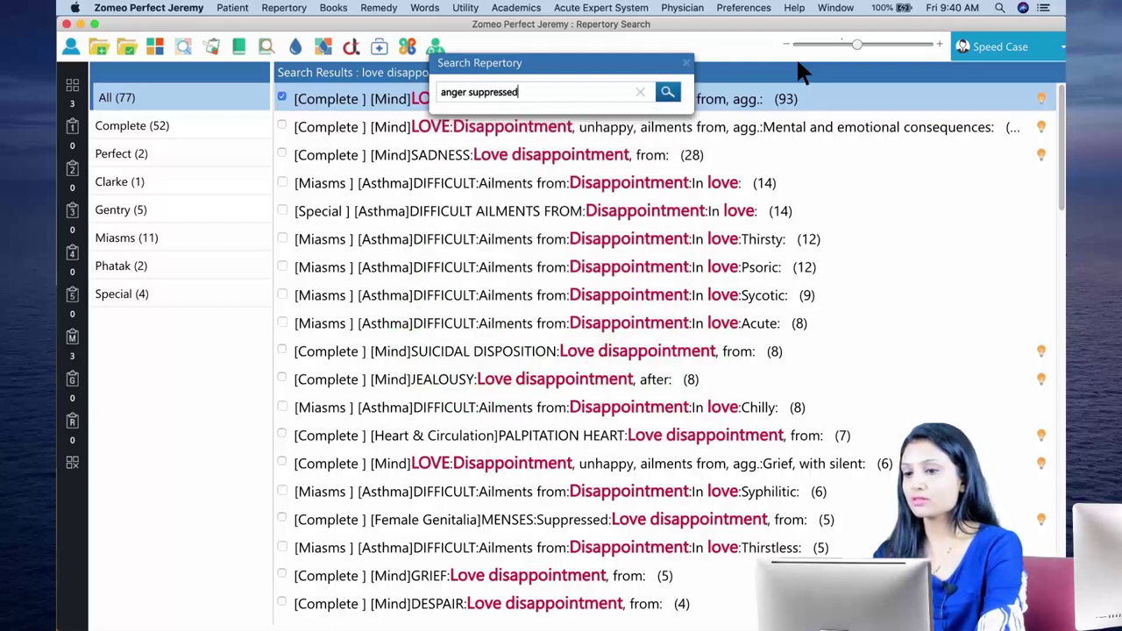
{"action": "key", "text": "Return"}
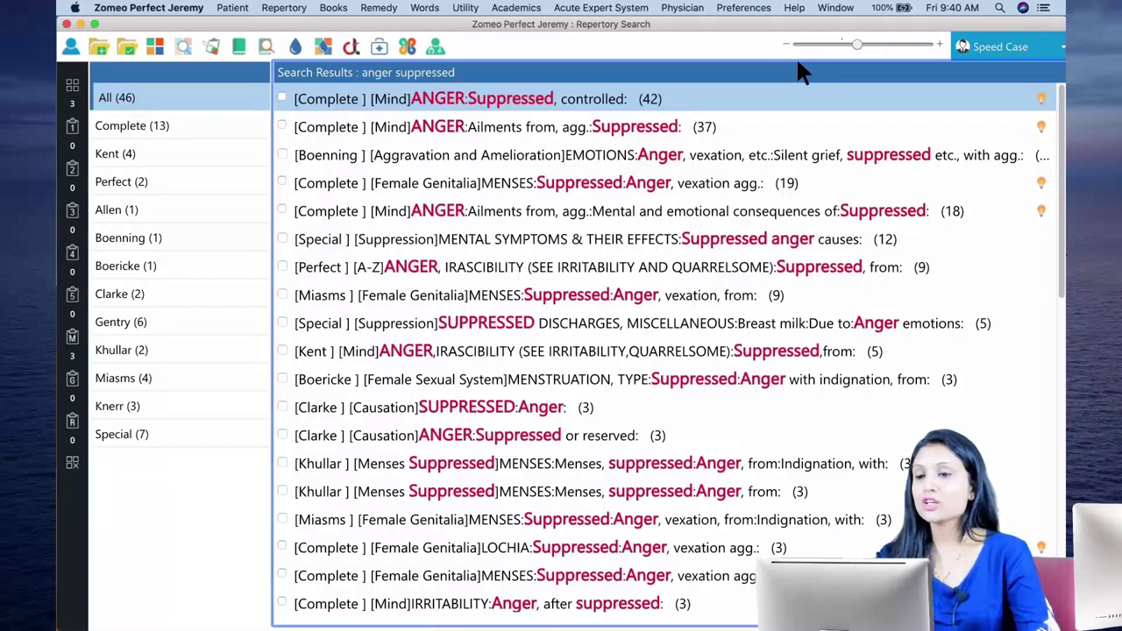
{"action": "left_click", "coordinate": [282, 126]}
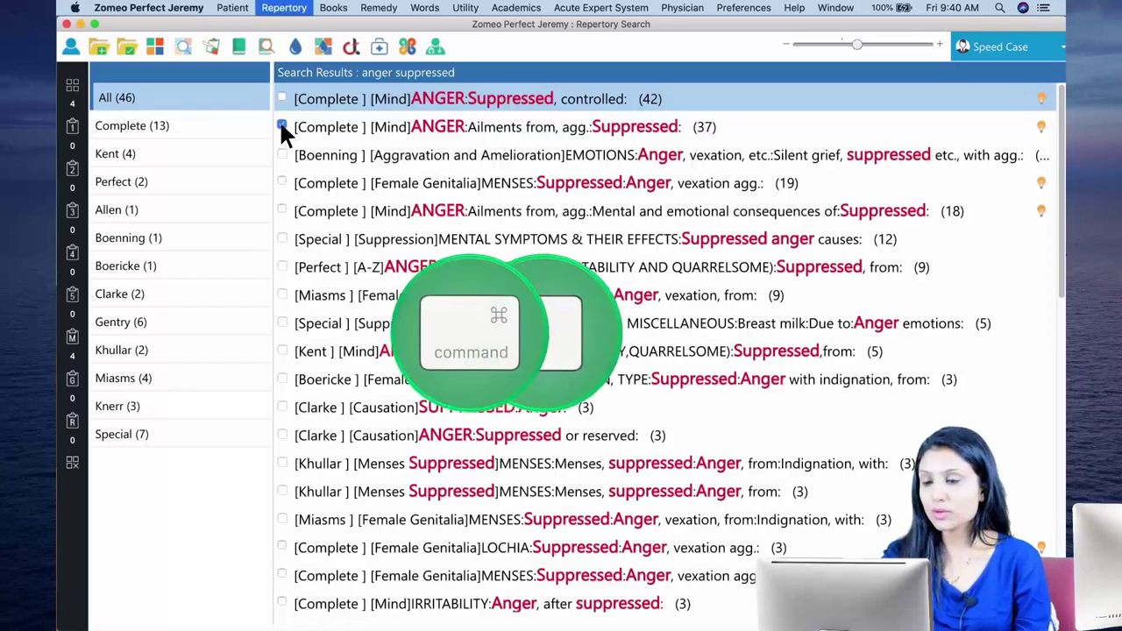
Search the repertory for "weeping illness" and add the Complete rubric "WEEPING, TEARFUL MOOD: Telling about ones illness, when"
{"action": "key", "text": "super+s"}
{"action": "type", "text": "weep"}
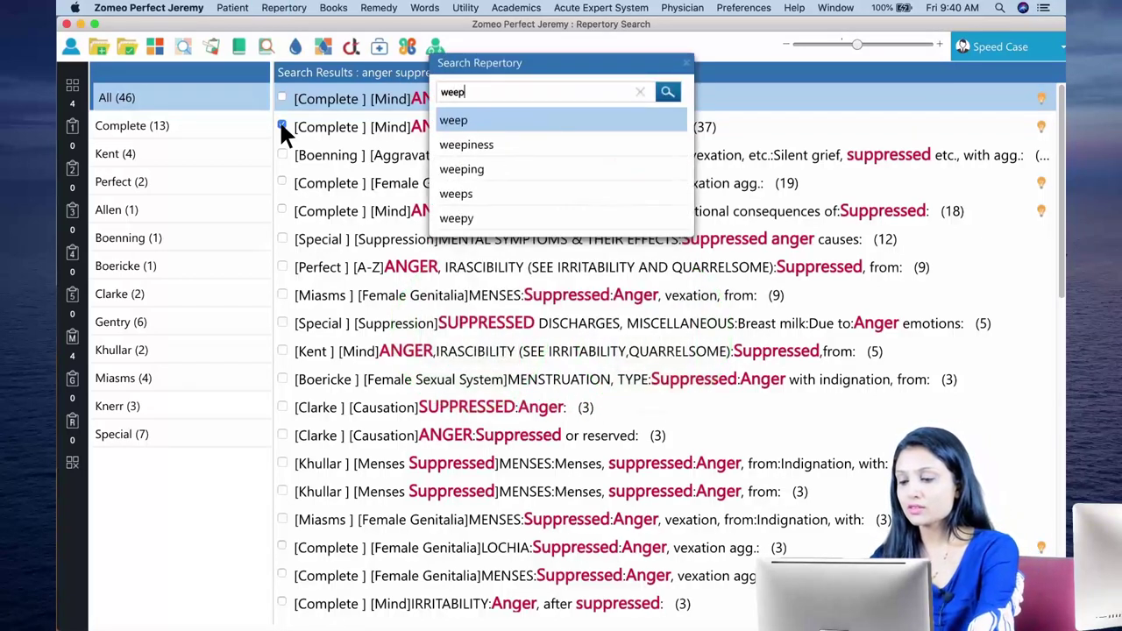
{"action": "type", "text": "ing illness"}
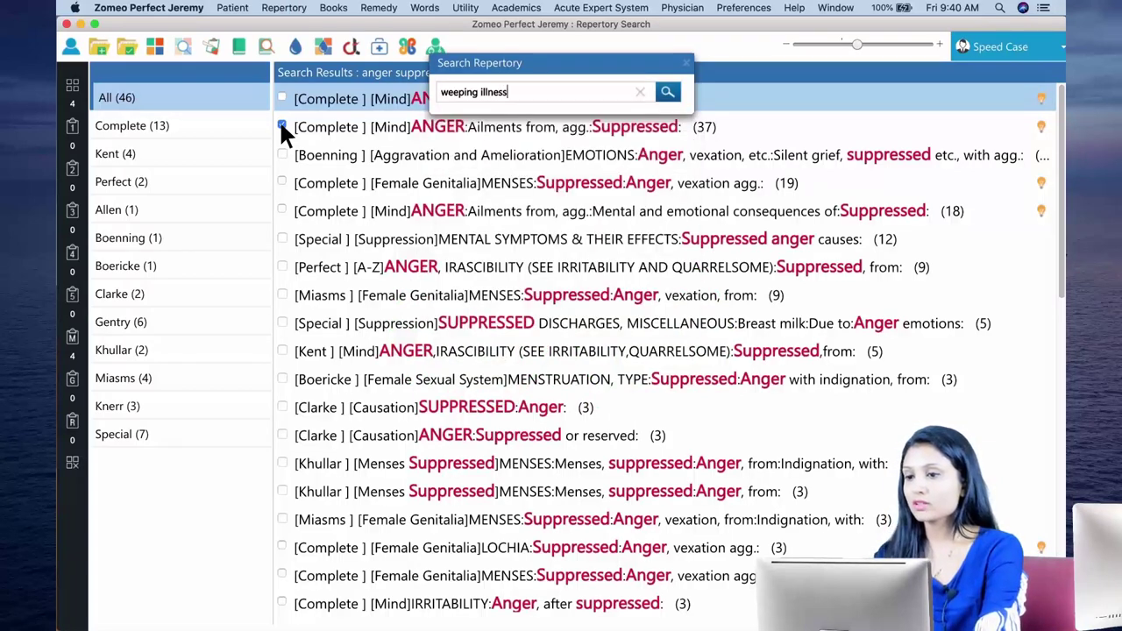
{"action": "key", "text": "Return"}
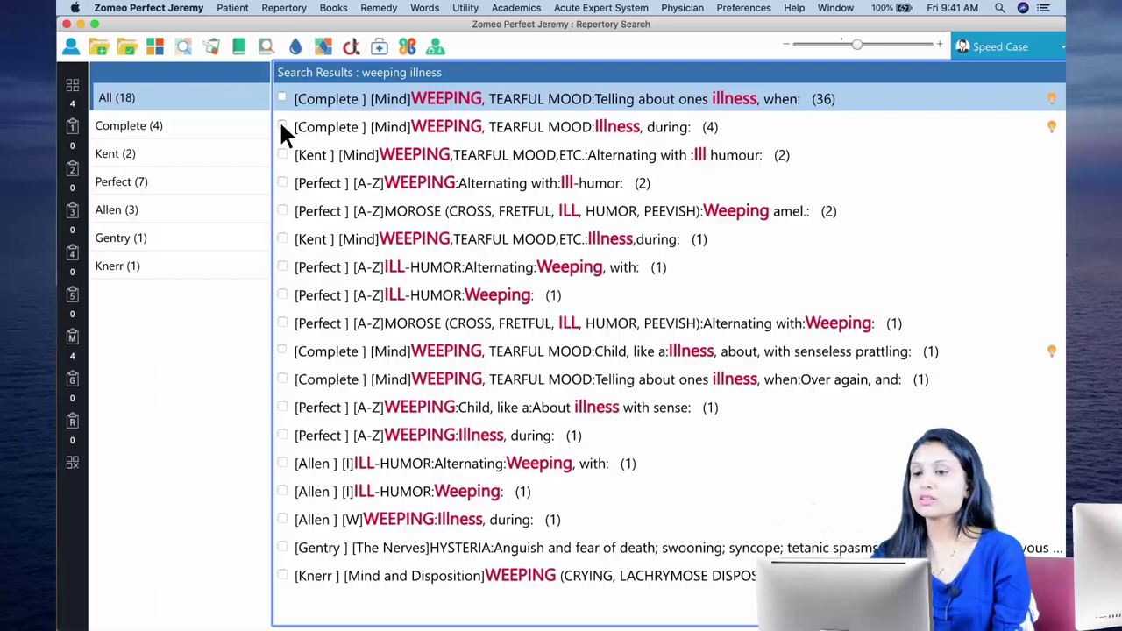
{"action": "left_click", "coordinate": [282, 98]}
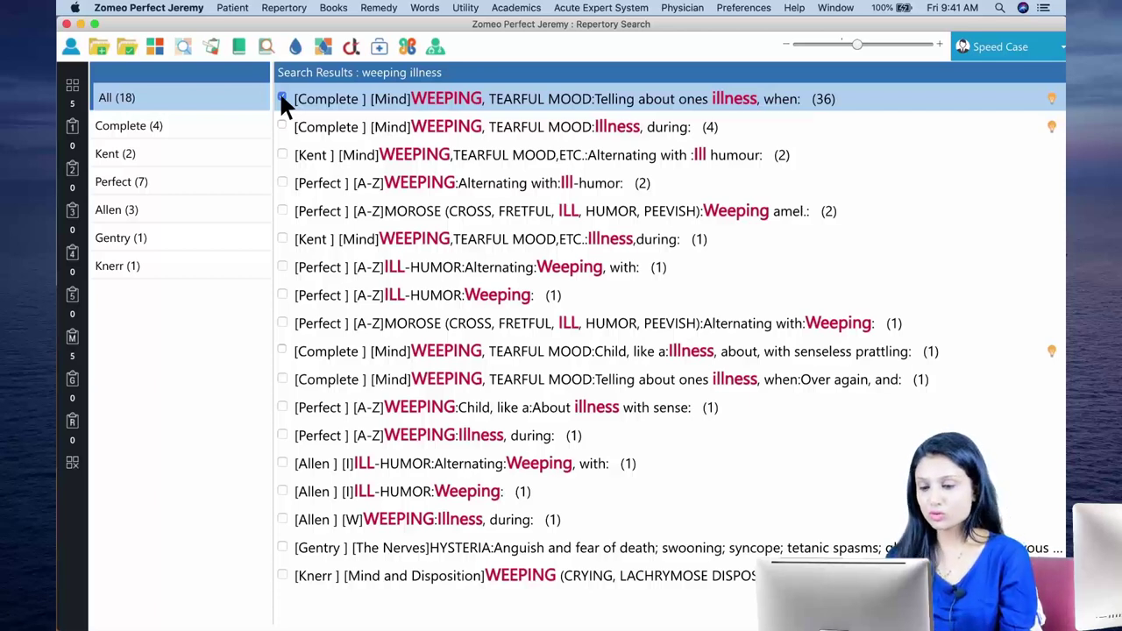
Search the repertory for "convulsions lids" and add the Complete rubric "CONVULSIONS, SPASMS: Lids" from the Eyes chapter
{"action": "key", "text": "super+s"}
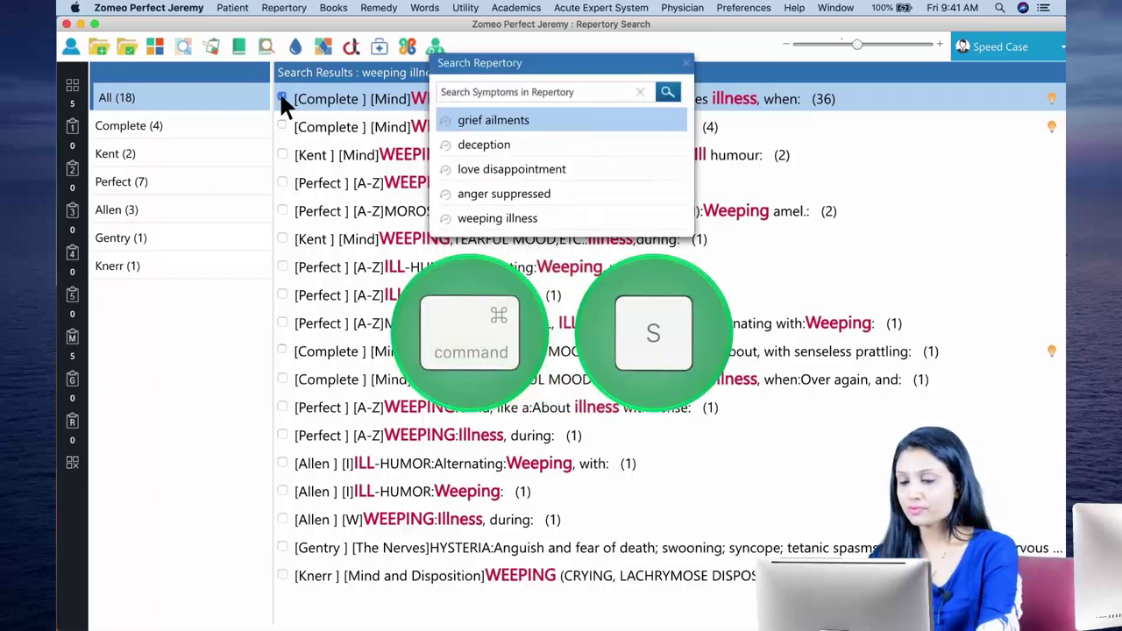
{"action": "type", "text": "convulsio"}
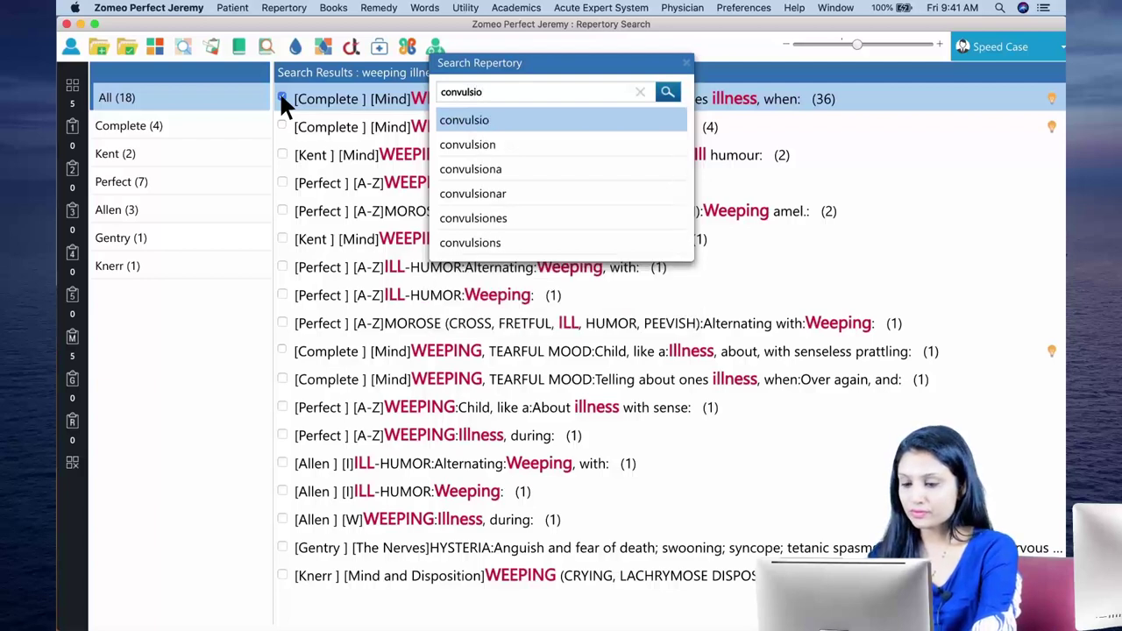
{"action": "type", "text": "ns"}
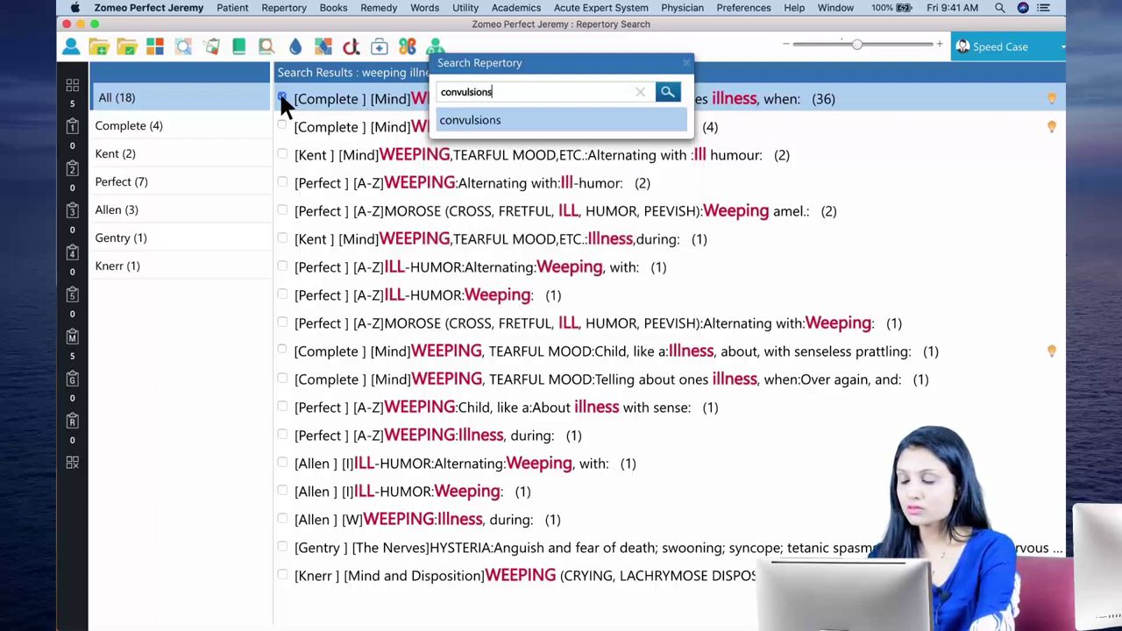
{"action": "type", "text": " lids"}
{"action": "key", "text": "Return"}
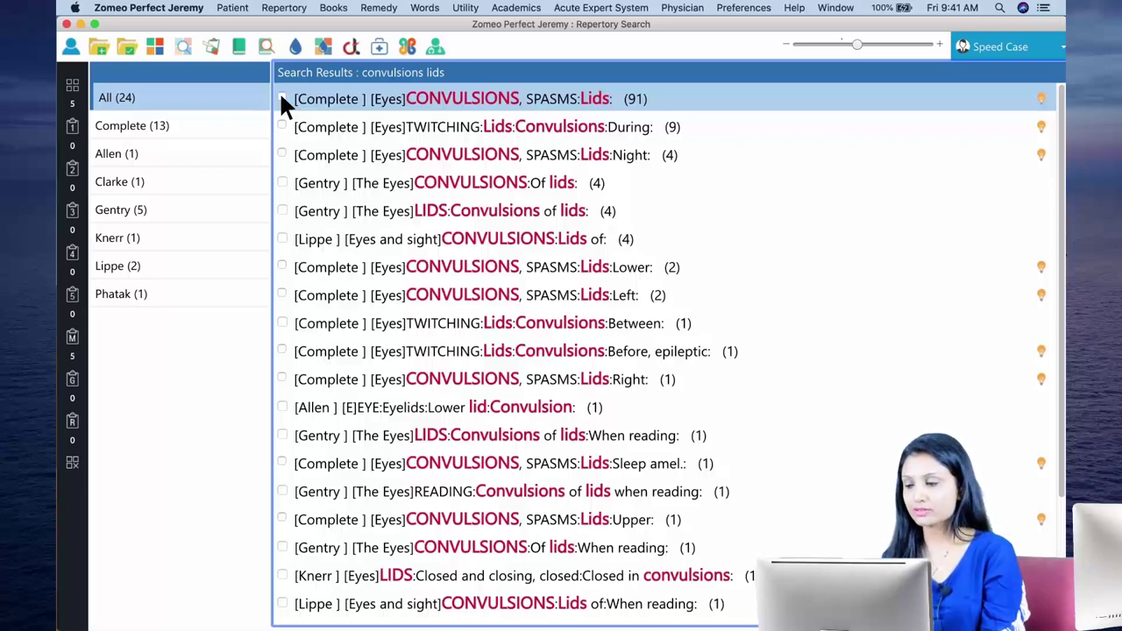
{"action": "left_click", "coordinate": [281, 98]}
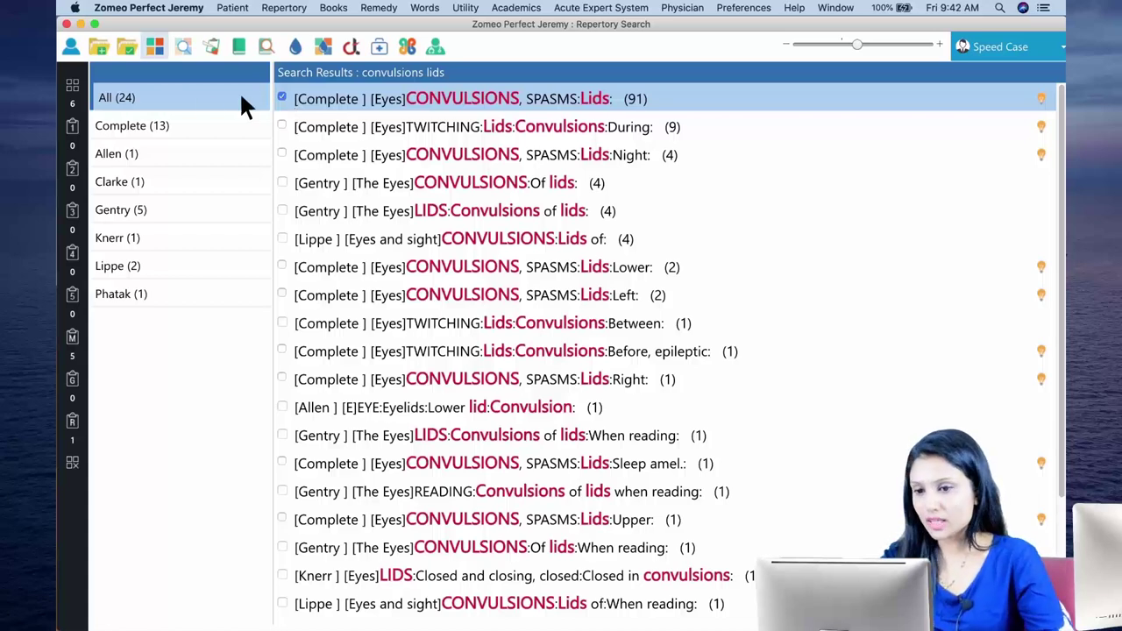
Show the repertorisation chart of the collected Complete rubrics and sort its remedies by symptoms covered
{"action": "left_click", "coordinate": [77, 97]}
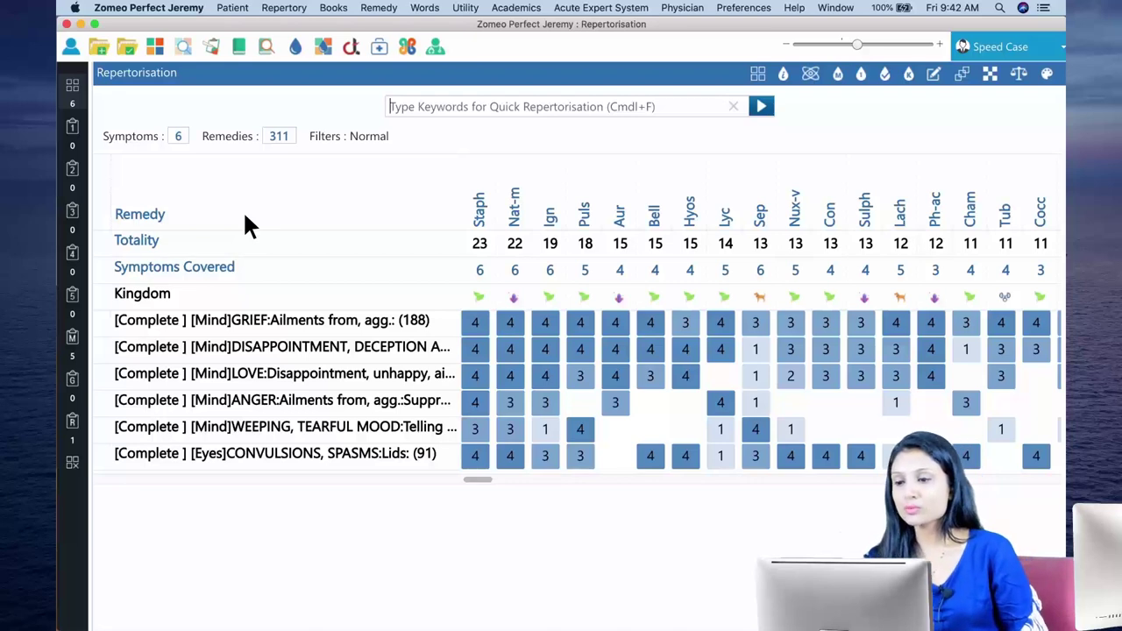
{"action": "left_click", "coordinate": [245, 268]}
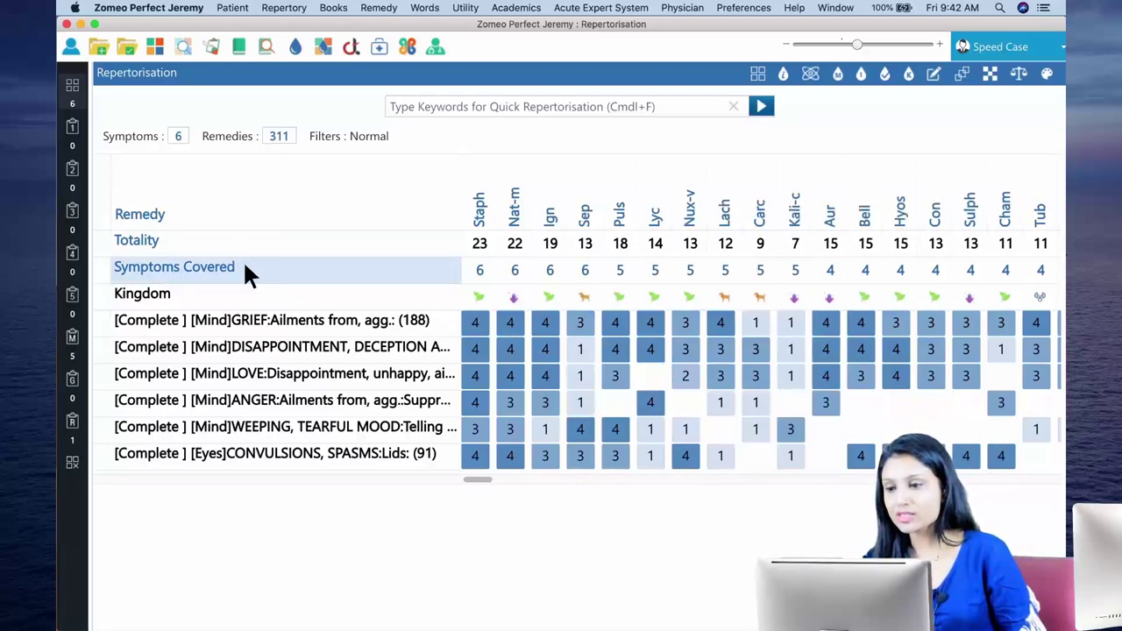